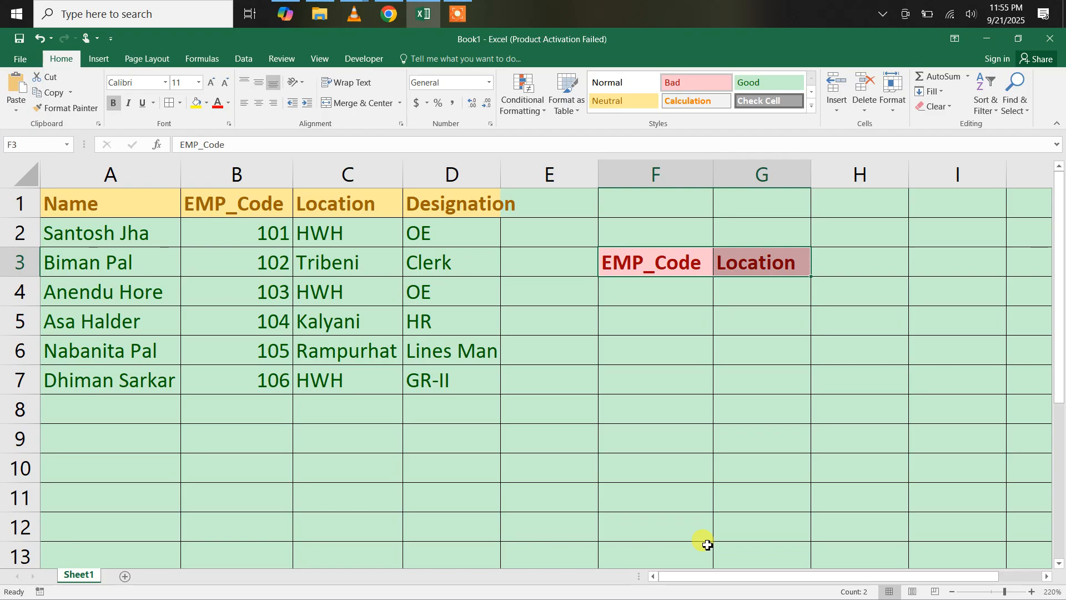
Select cell F4 below the EMP_Code label
left_click(653, 303)
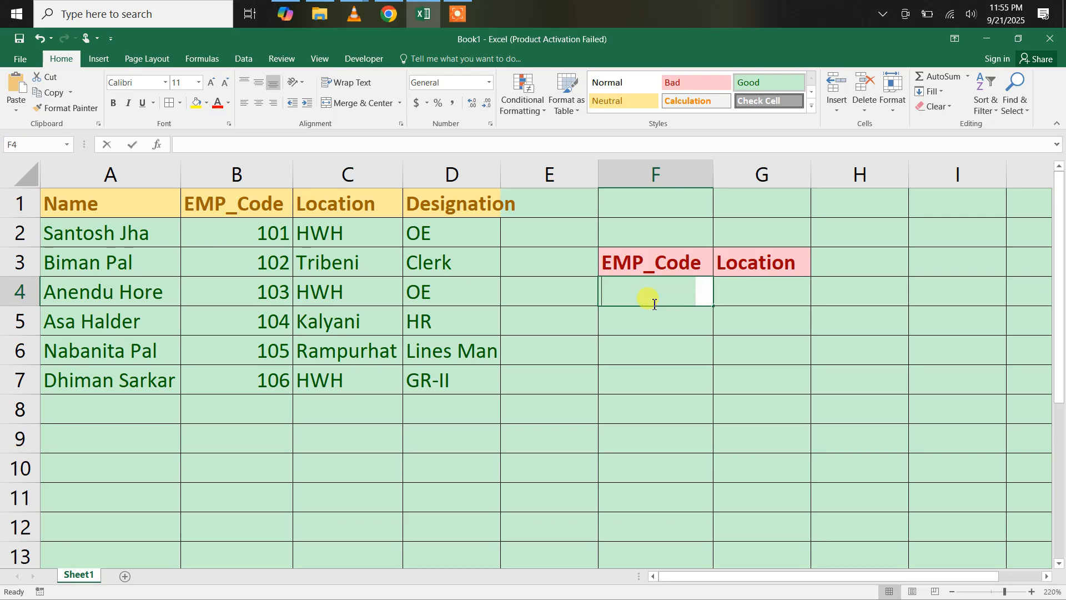
Enter A104 as the lookup code in F4 and start a VLOOKUP formula in G4
type("A104")
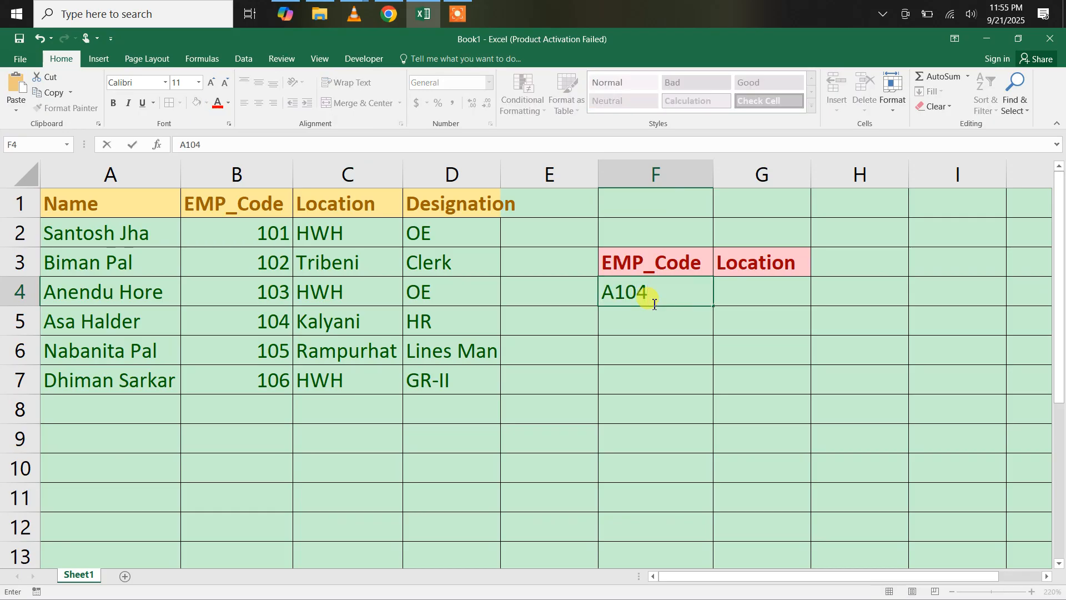
left_click(732, 292)
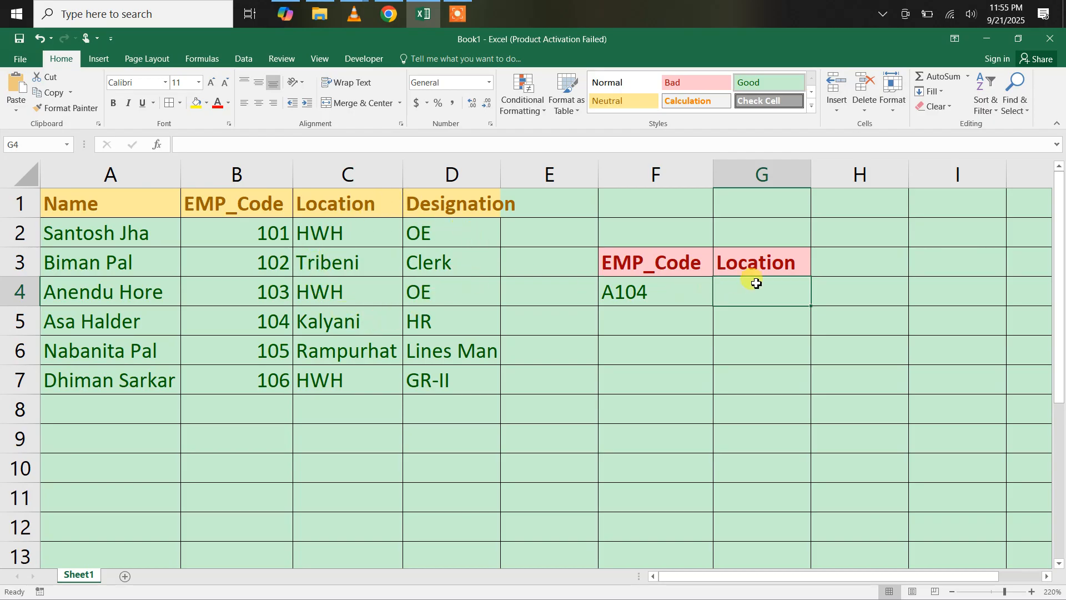
type("=v")
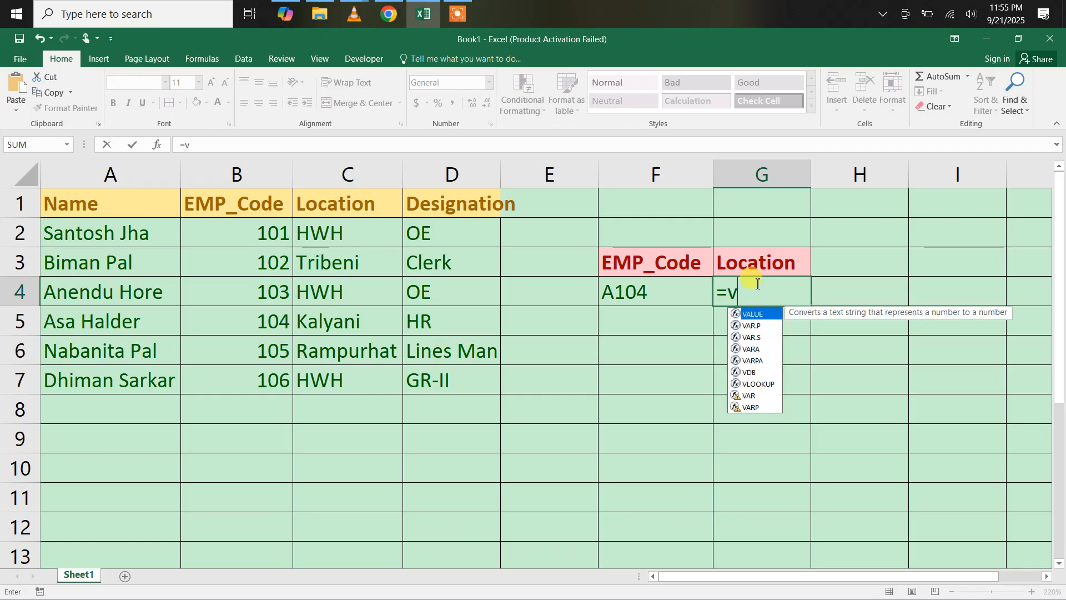
type("loo")
Complete G4's formula as =VLOOKUP(RIGHT(F4,3),A1:D7,3,0)
key("Tab")
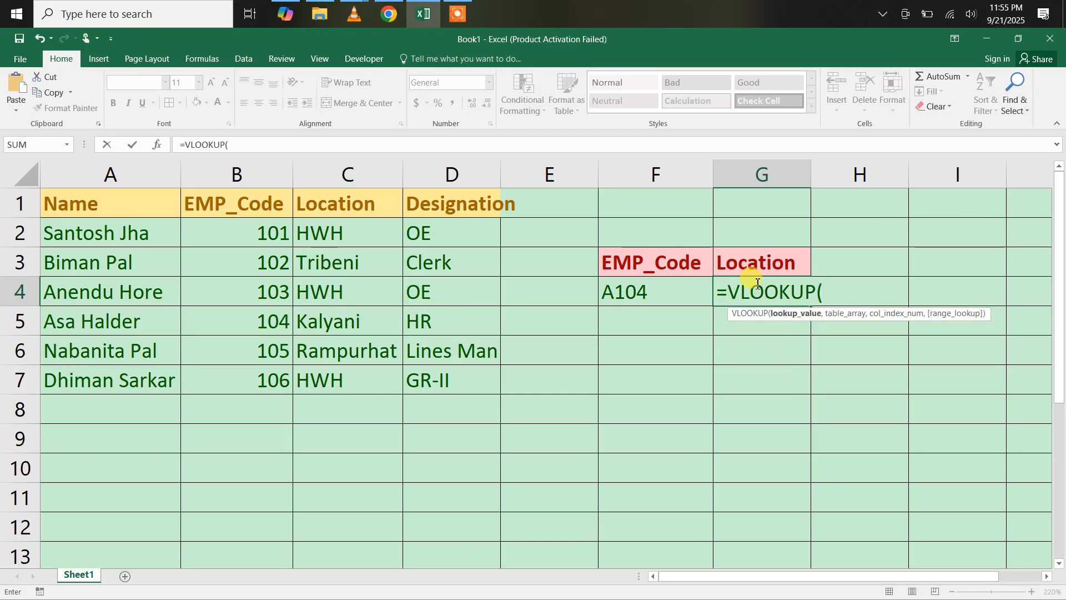
type("ri")
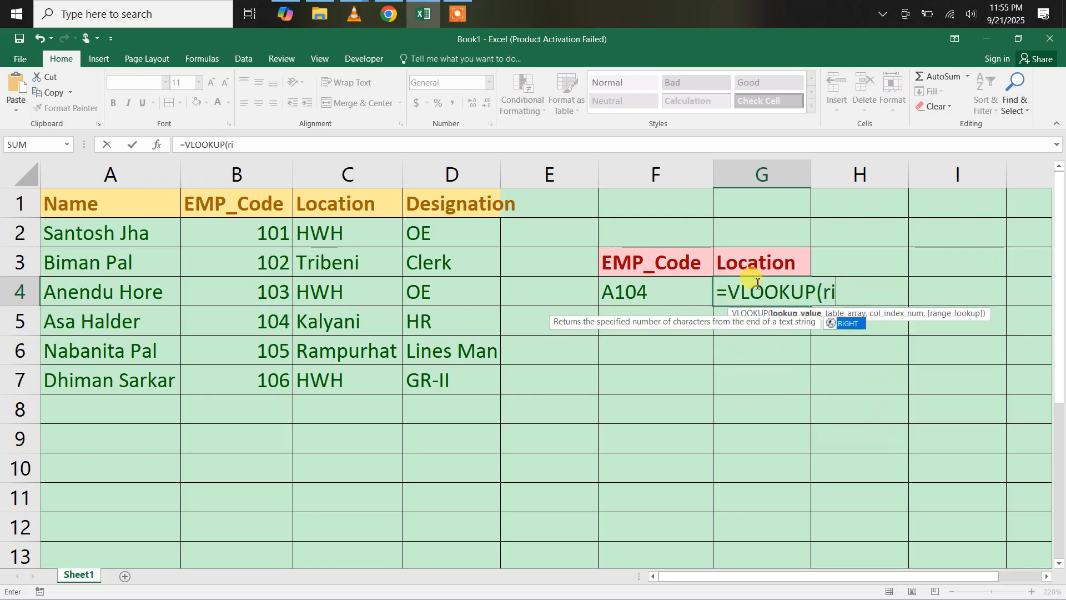
key("Tab")
left_click(643, 295)
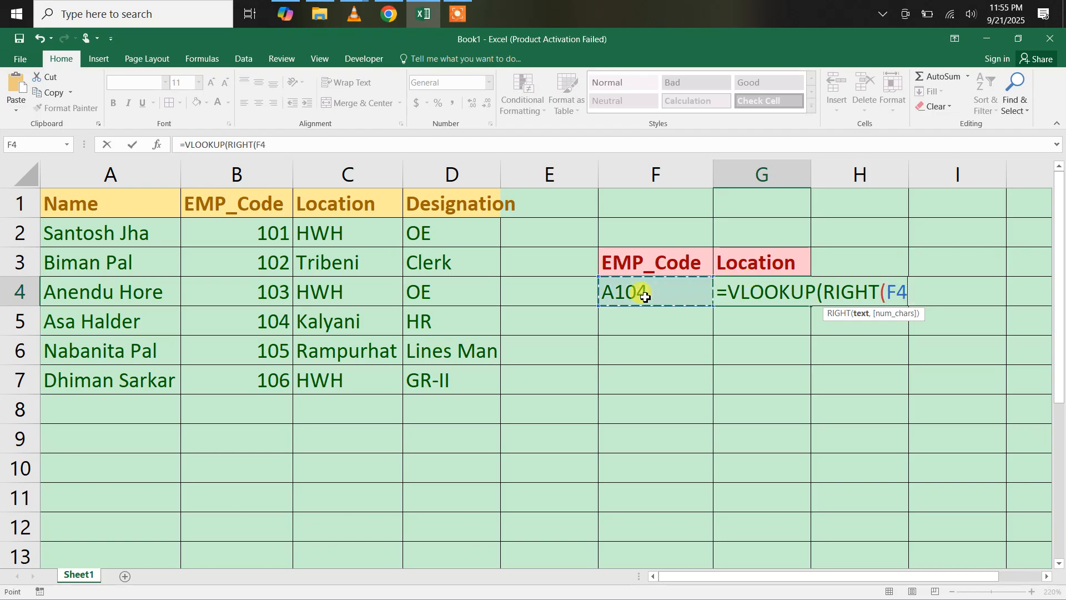
type(",")
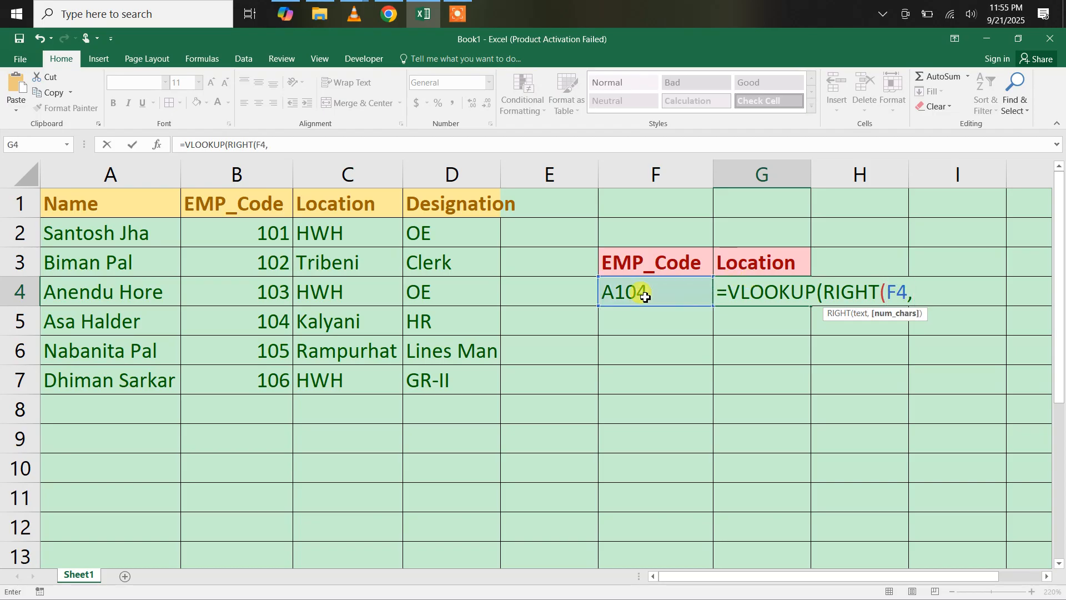
type("3),")
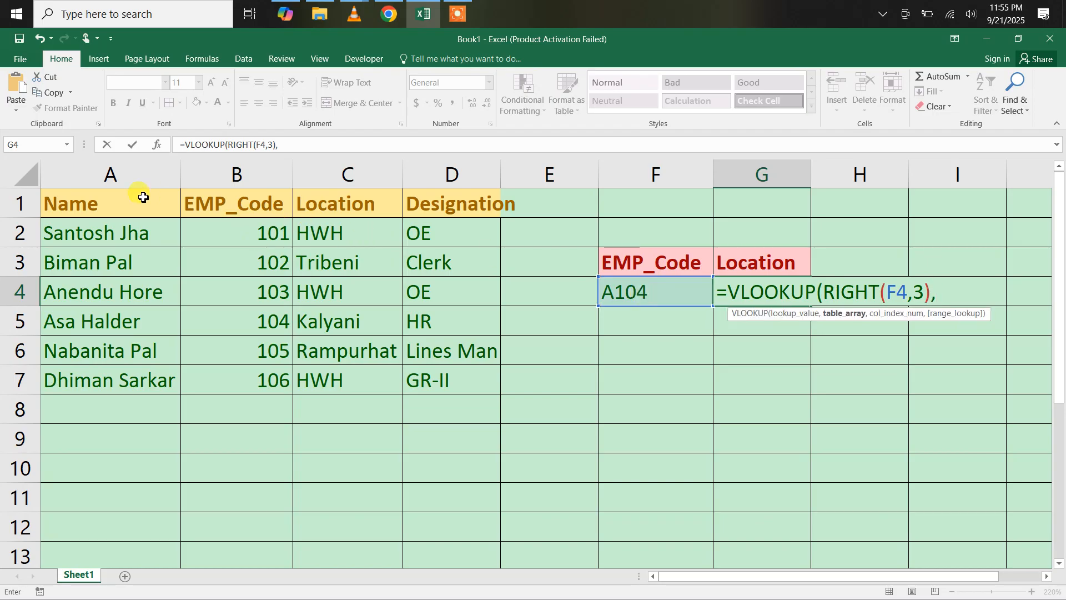
left_click_drag(69, 206, 437, 381)
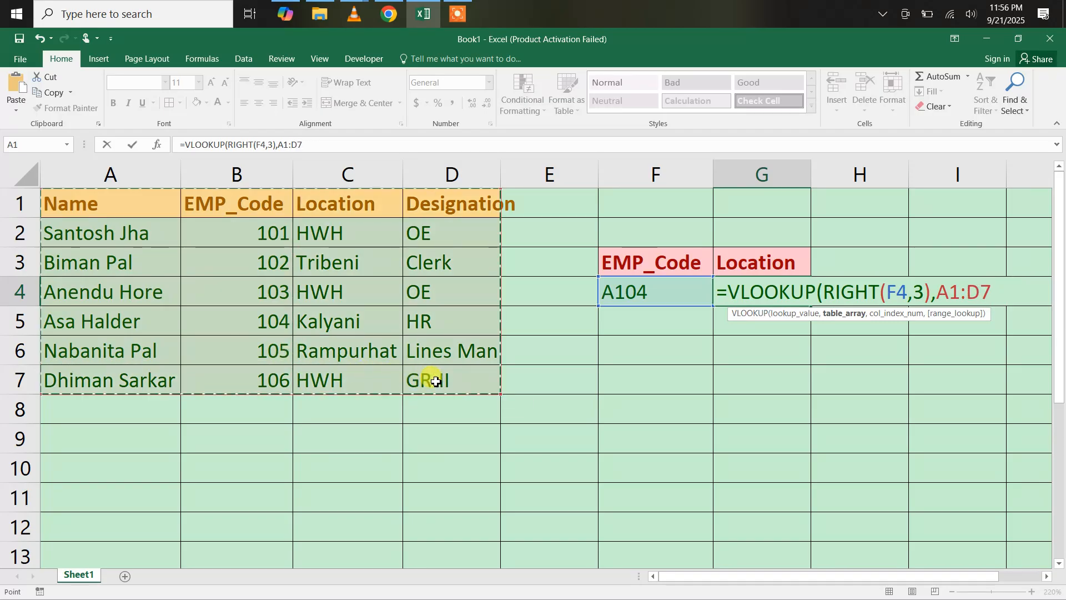
type(",")
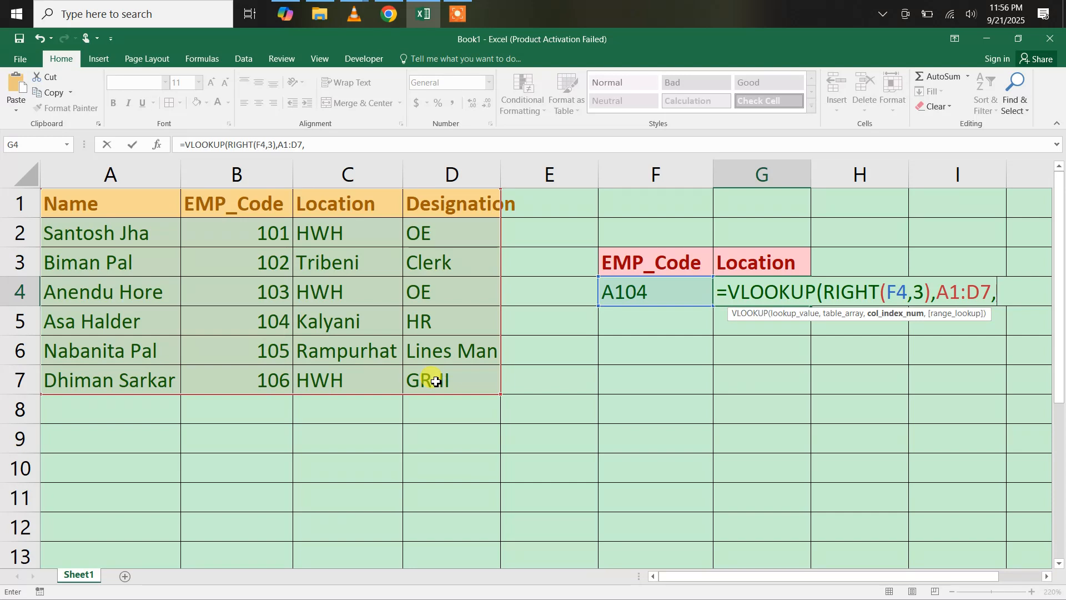
type("3,")
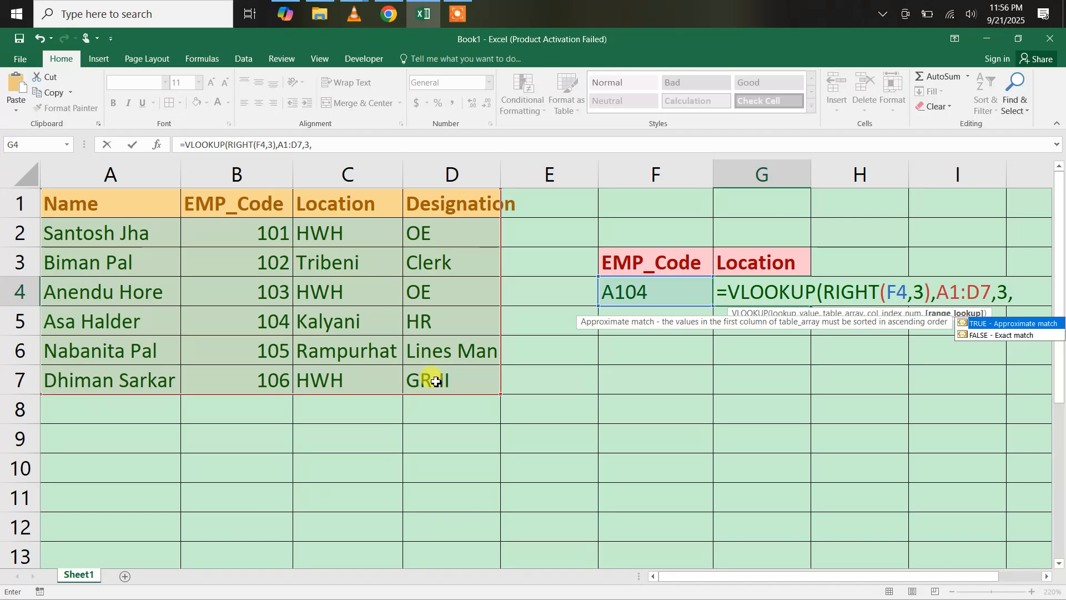
type("0)")
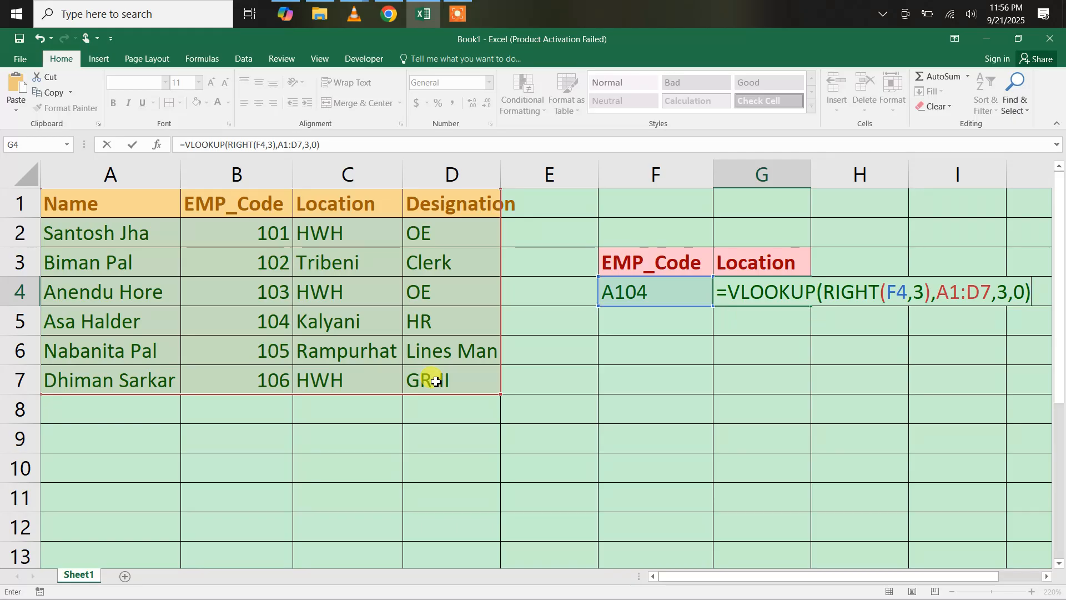
key("Return")
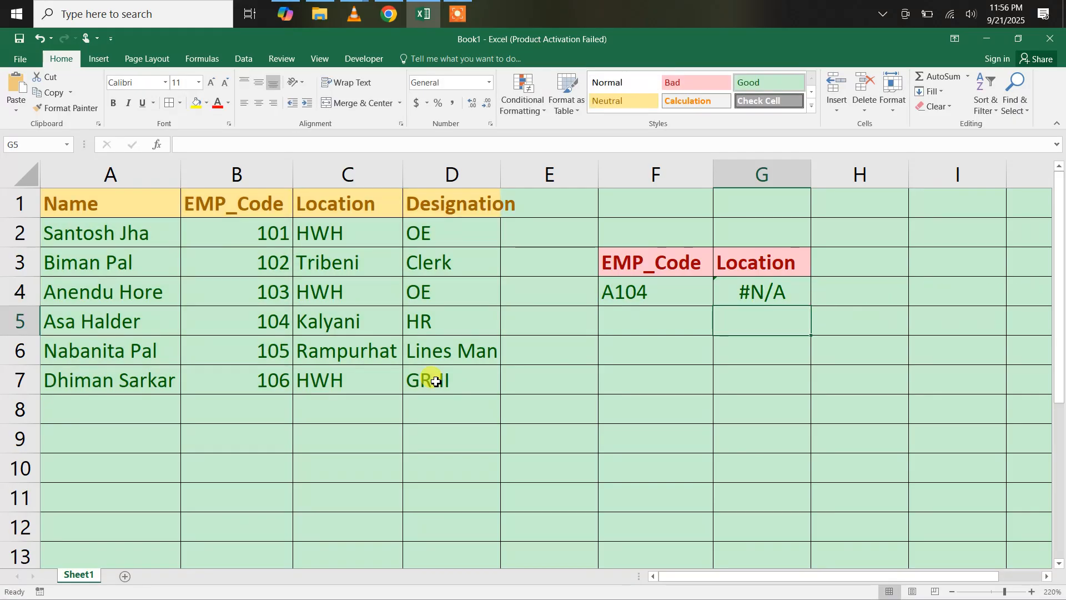
Revise G4's formula to =VLOOKUP(RIGHT(F4,3),B1:D7,2,0)
left_click(759, 301)
double_click(773, 292)
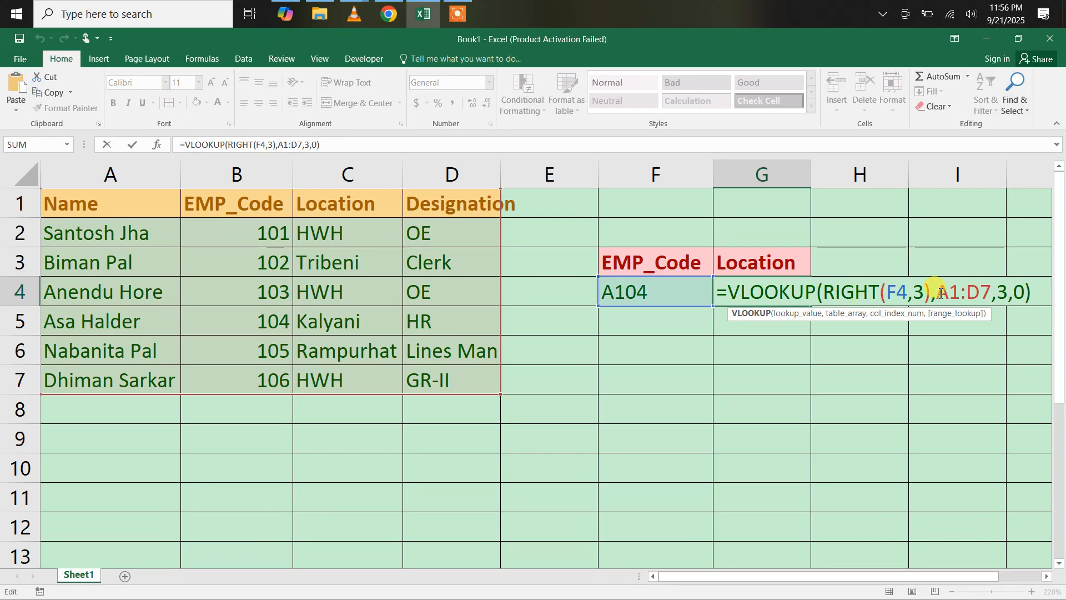
left_click_drag(937, 291, 992, 289)
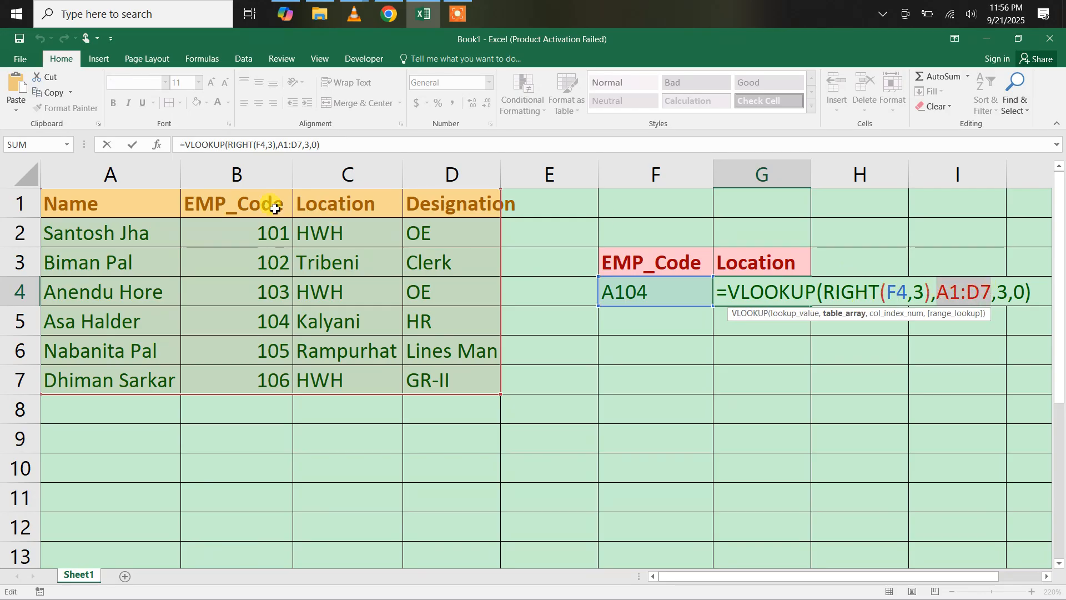
left_click_drag(241, 205, 465, 367)
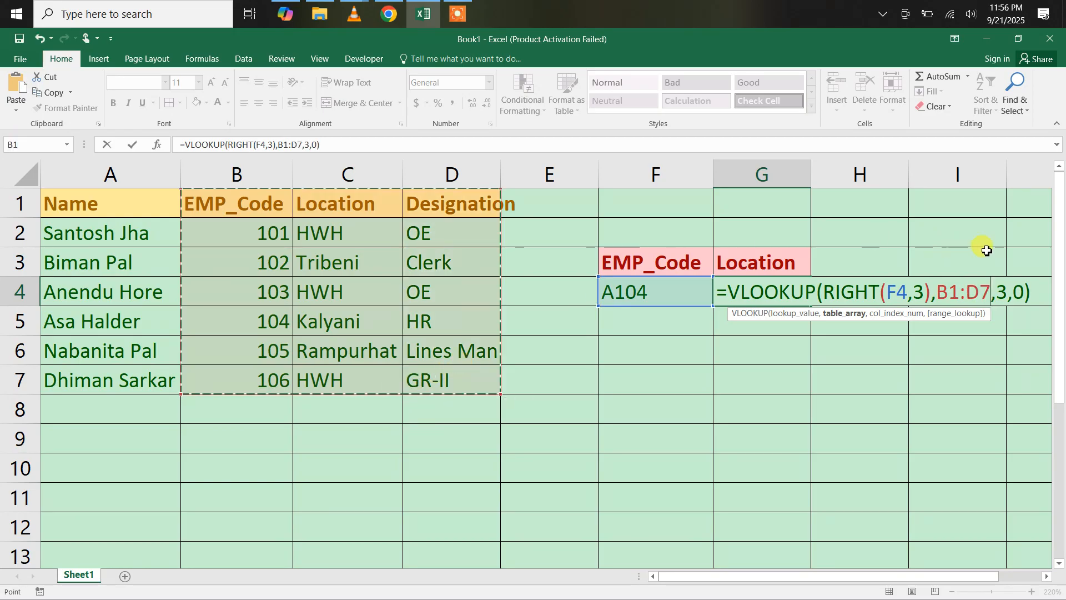
left_click(1008, 290)
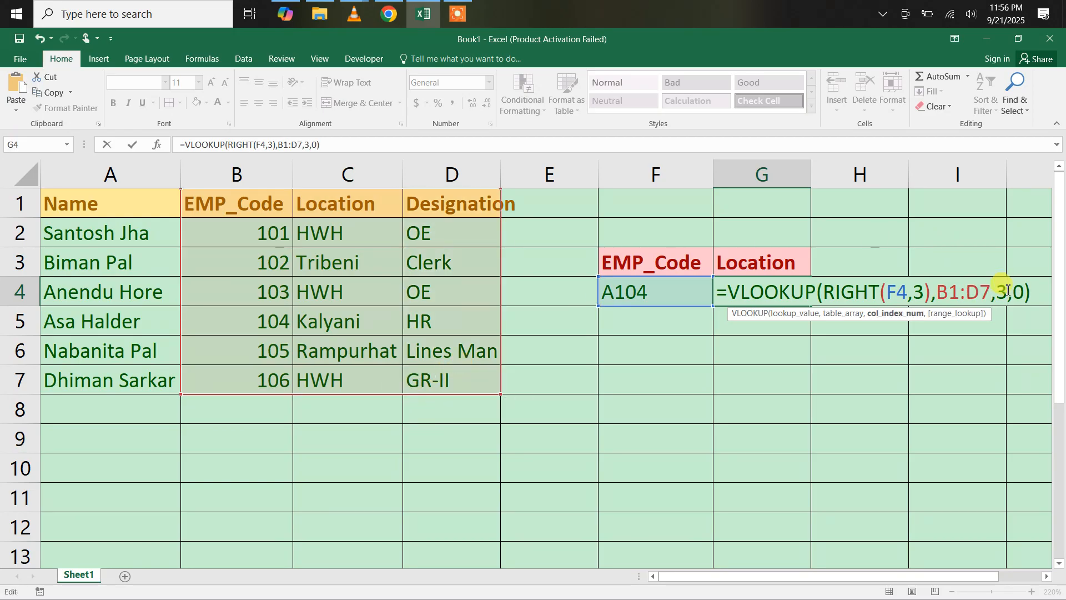
key("BackSpace")
type("2")
key("Return")
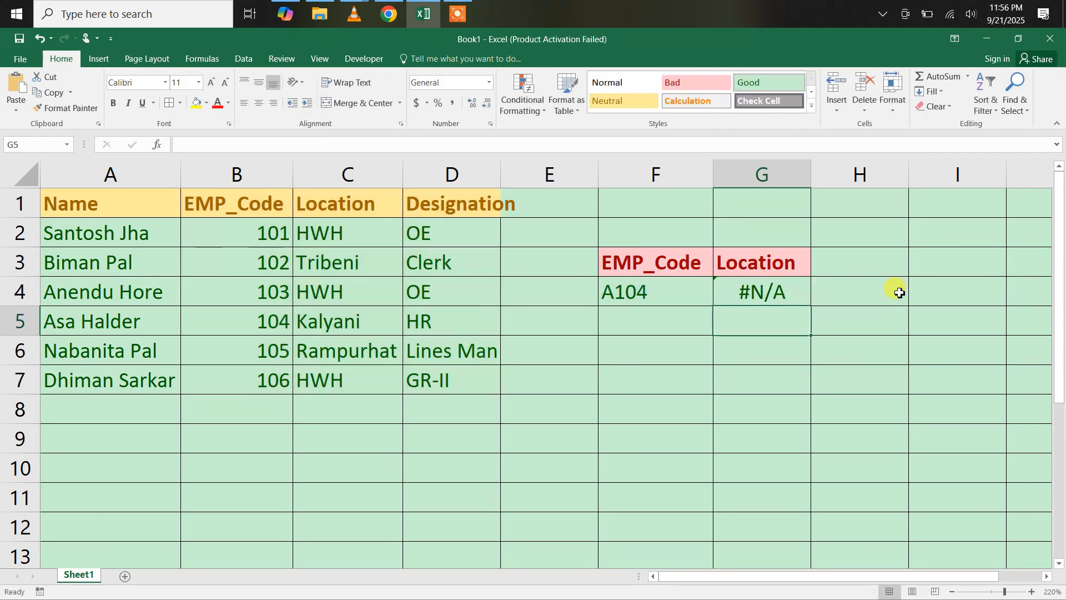
Prefix RIGHT with -- in G4's formula so the lookup returns Kalyani
left_click(780, 297)
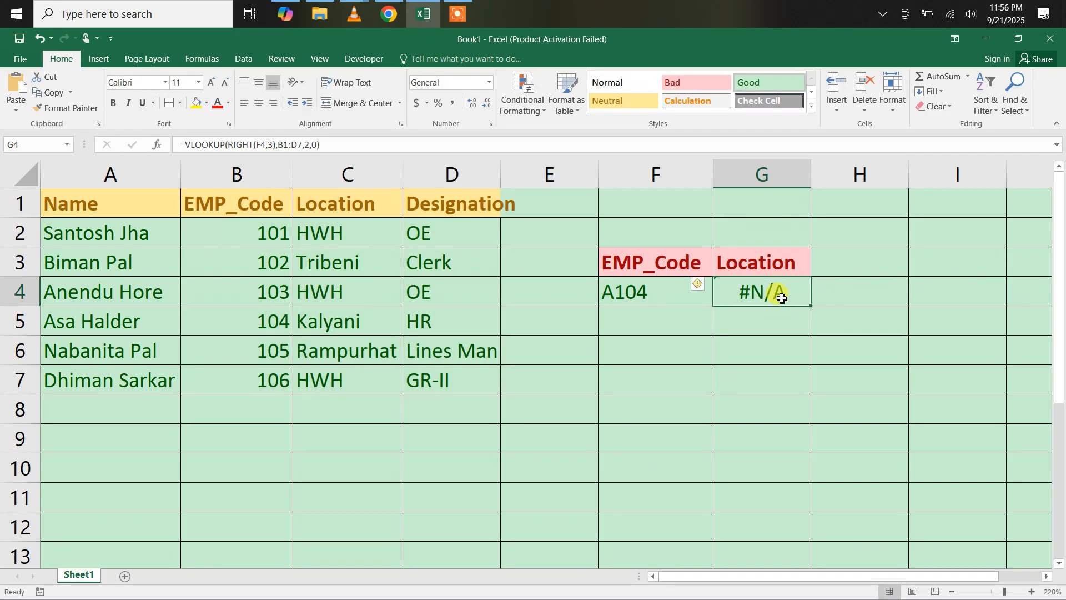
double_click(781, 298)
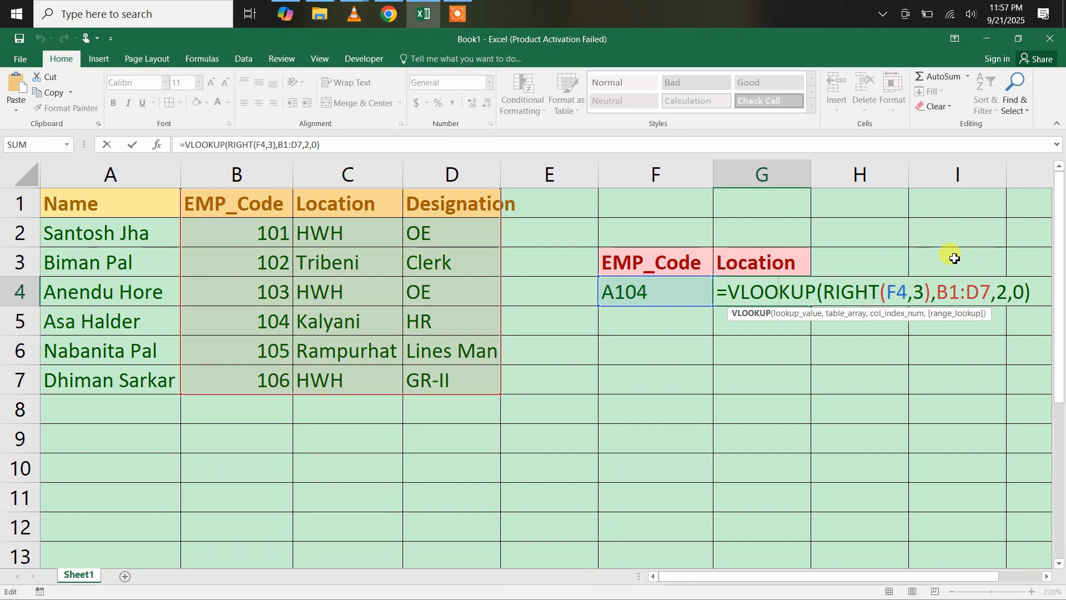
left_click(822, 292)
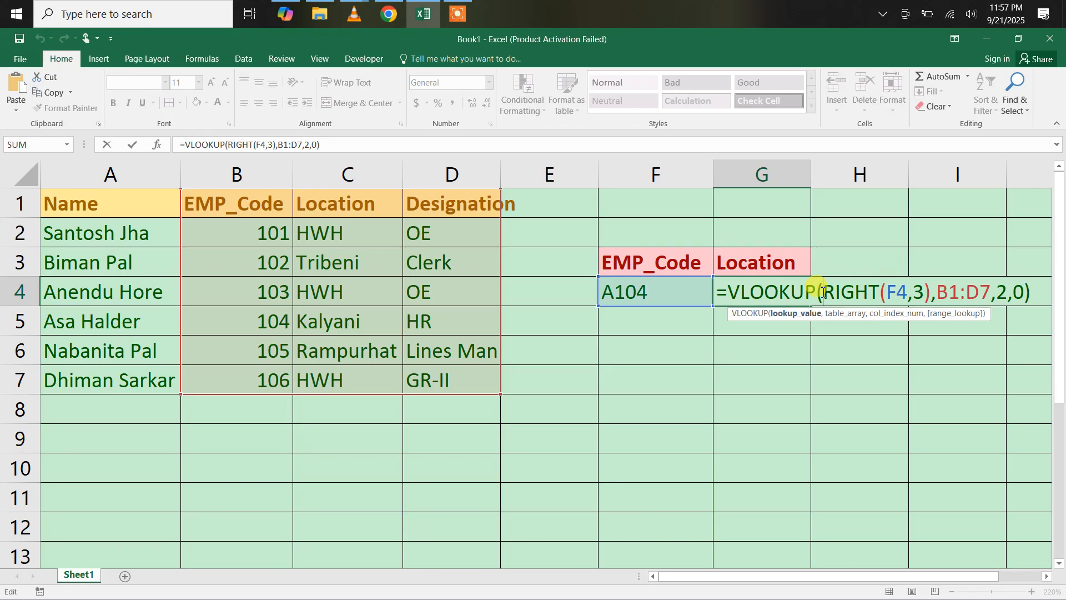
type("--")
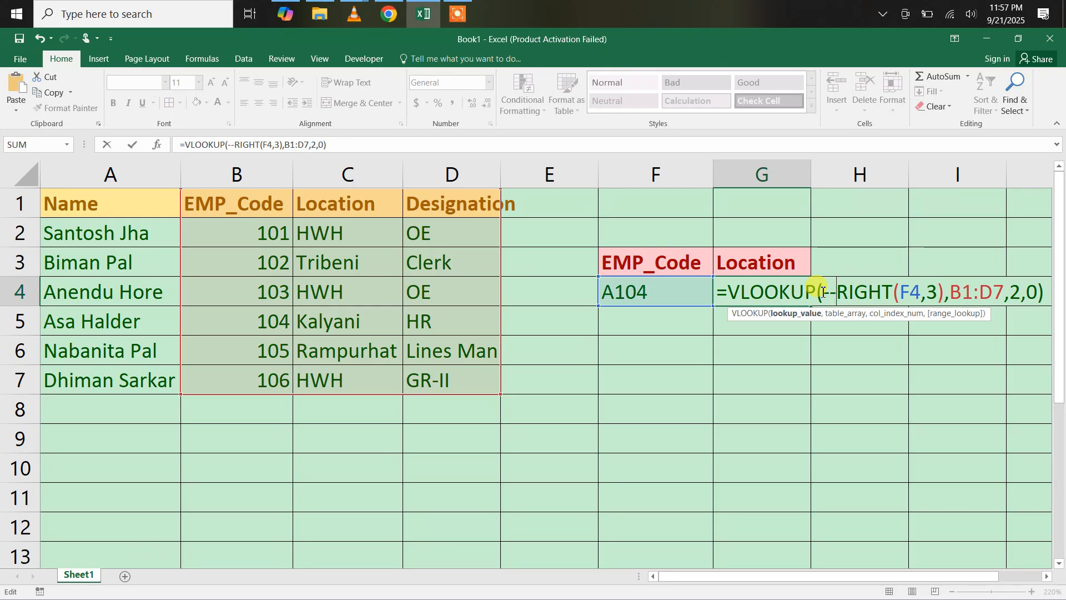
key("Return")
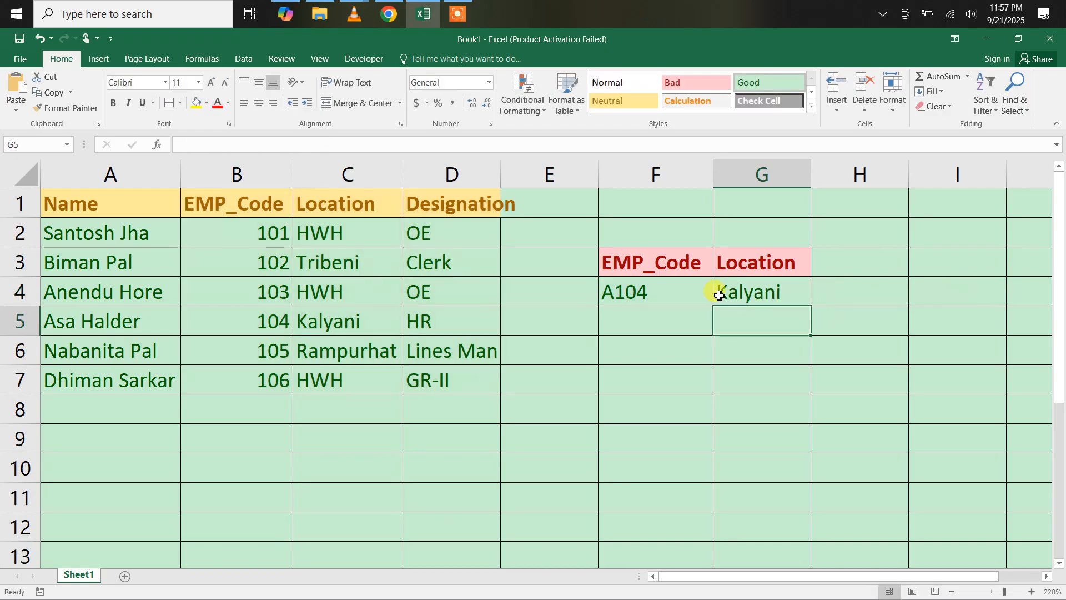
Change the lookup code in F4 from A104 to A102 so Location shows Tribeni
double_click(652, 300)
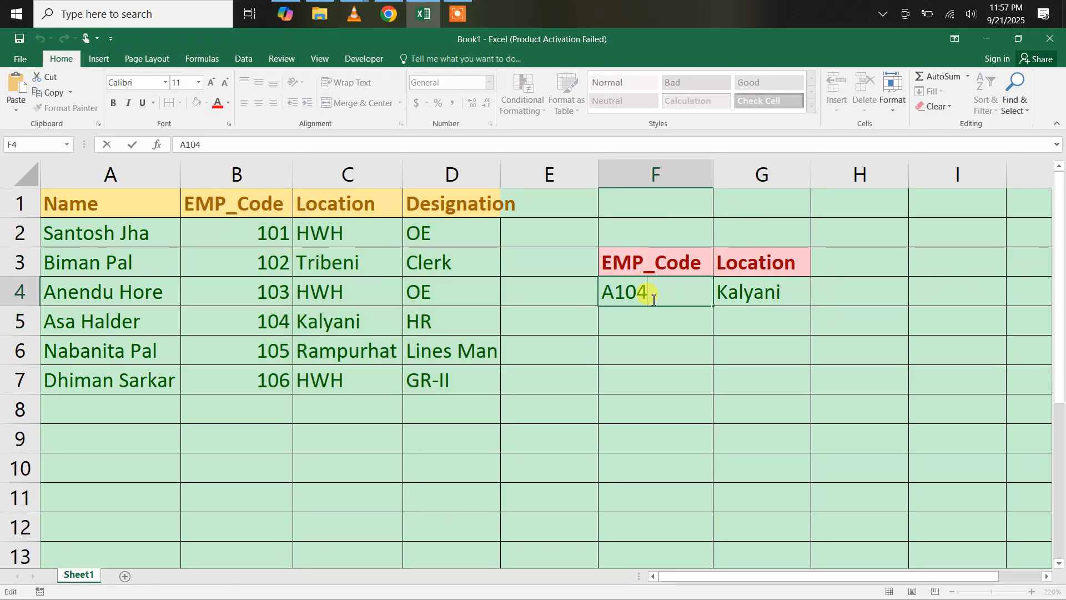
left_click(660, 360)
left_click(648, 294)
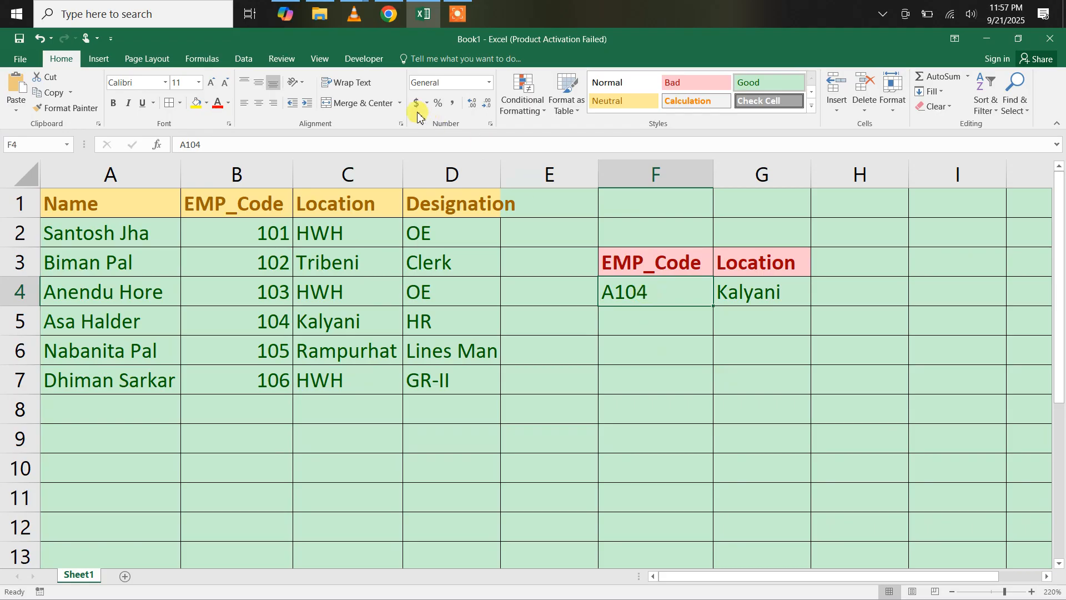
double_click(652, 295)
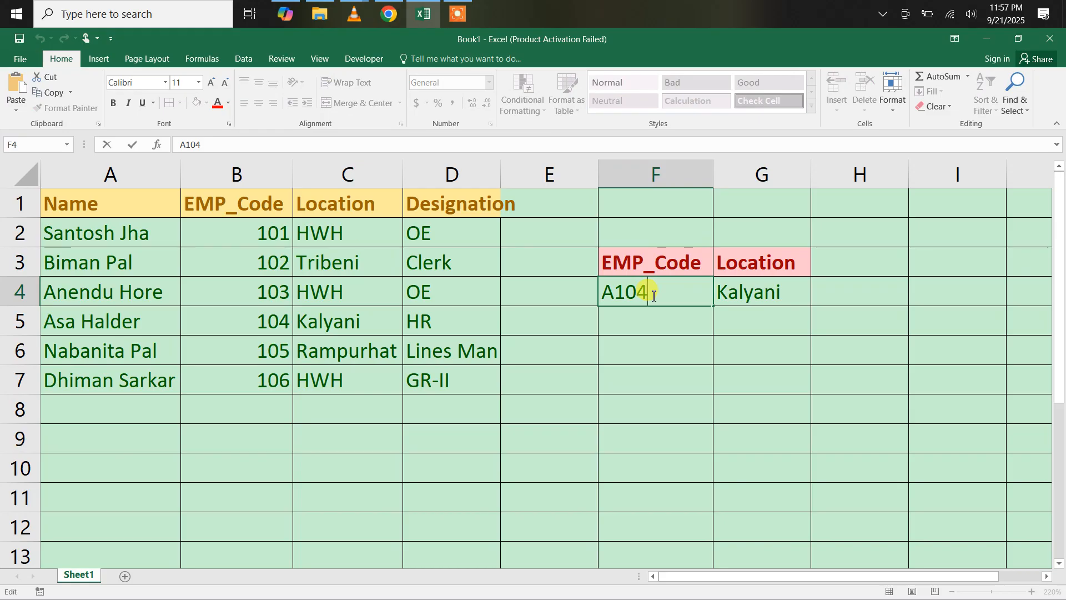
key("BackSpace")
type("2")
key("Return")
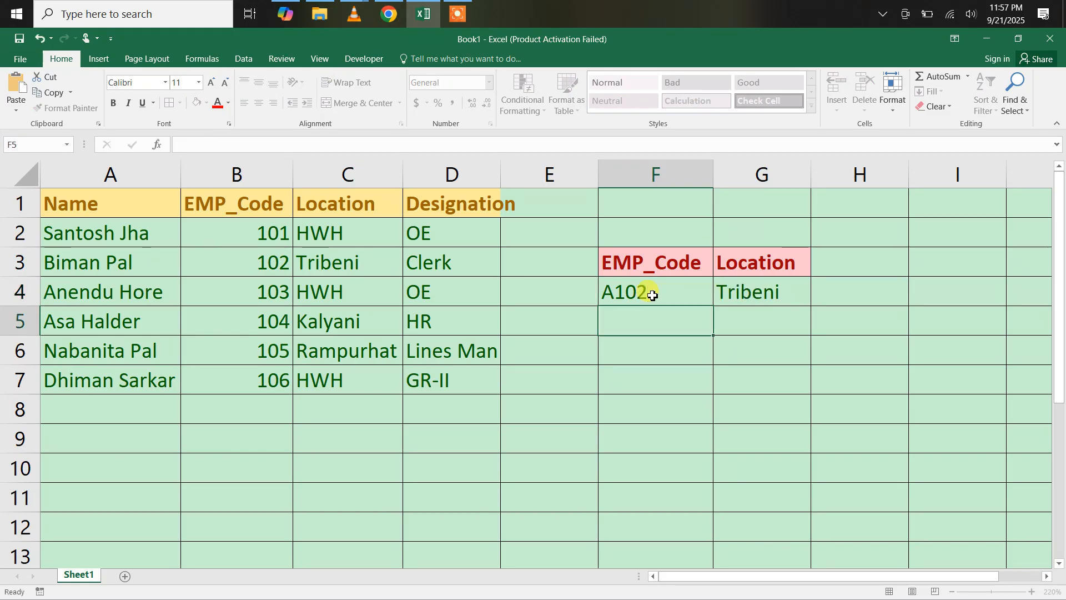
Insert a new empty column A before the employee names and head it Sl No
left_click(237, 269)
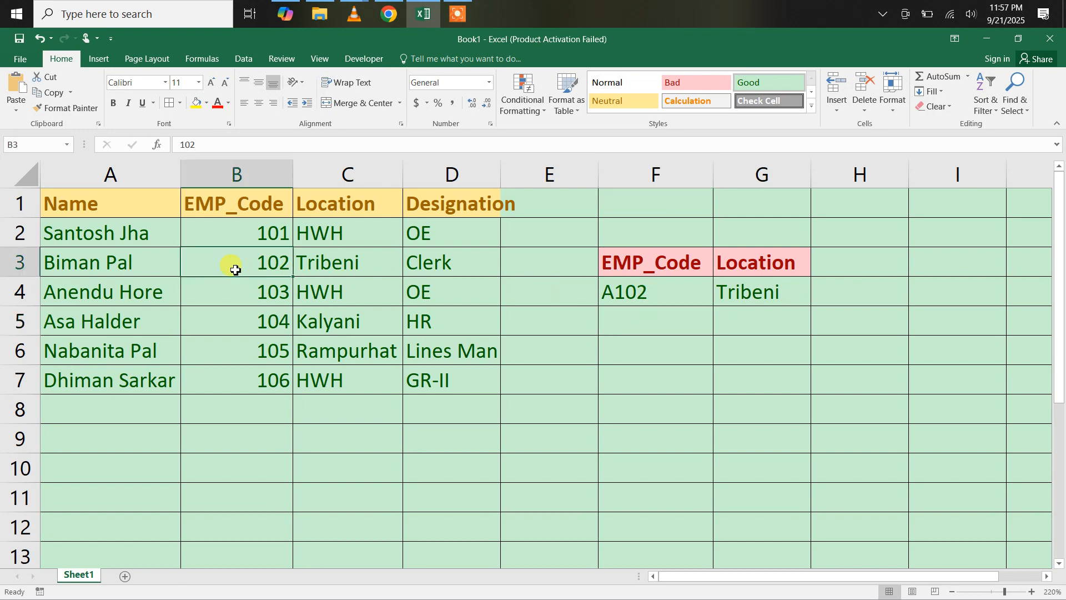
left_click(324, 270)
left_click(143, 177)
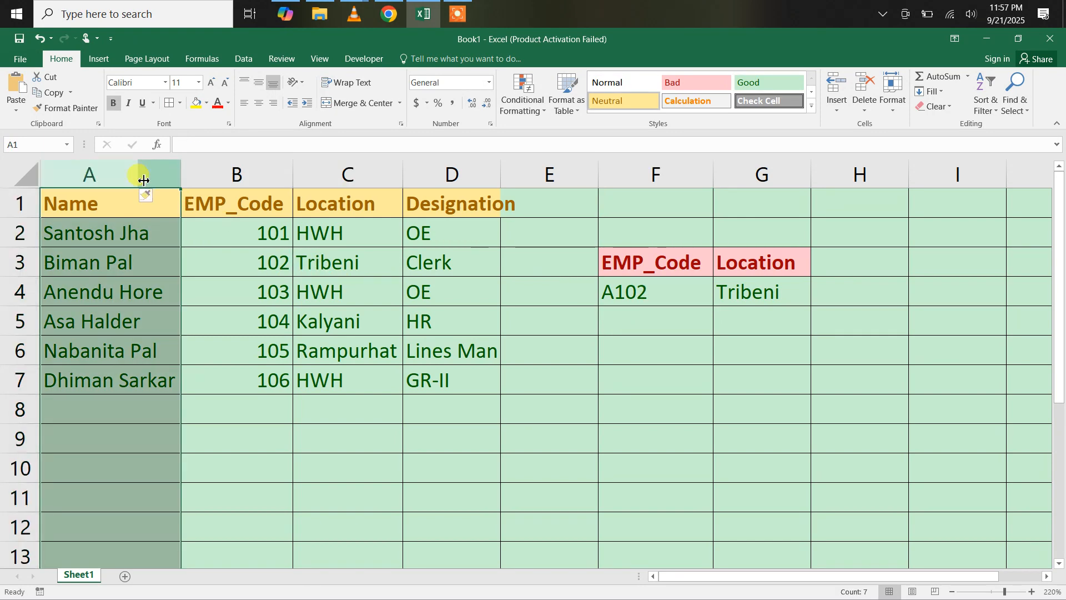
key("ctrl+shift+plus")
left_click(93, 205)
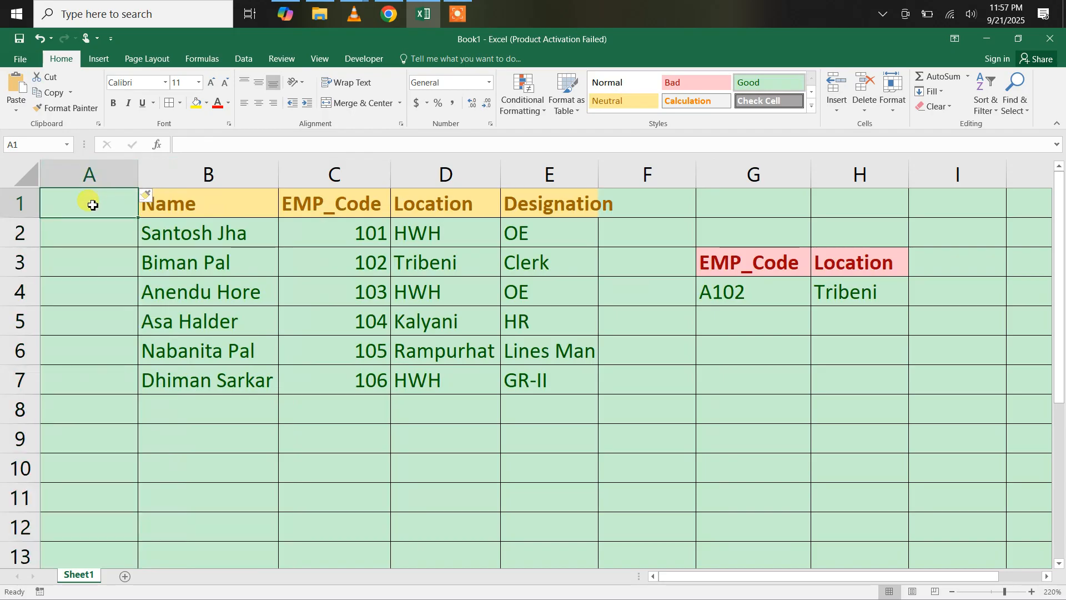
type("Sl No")
key("Return")
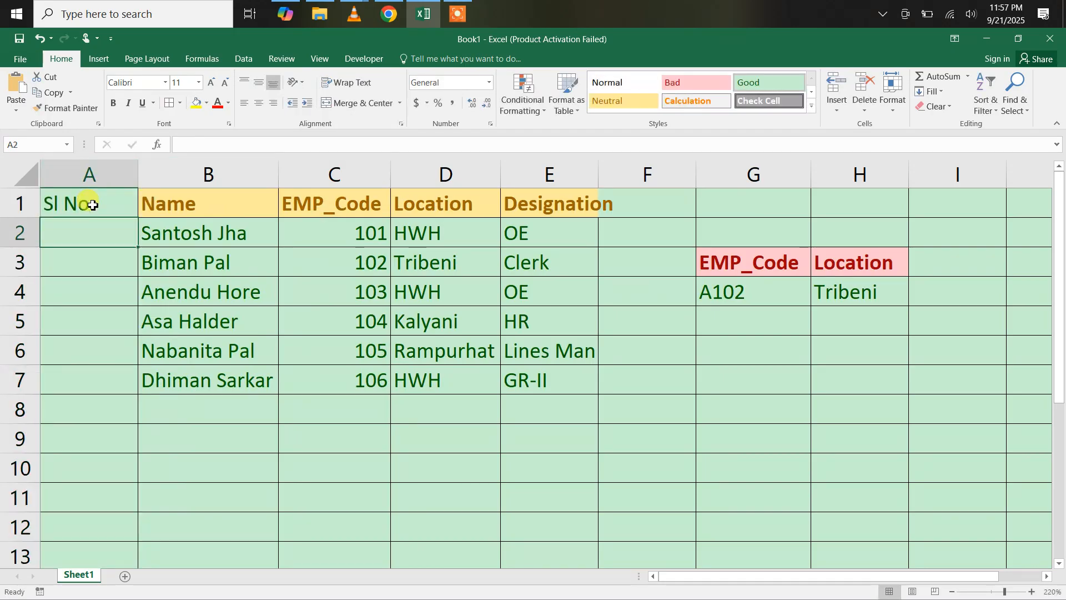
Enter =IF(B2="","",ROW()-1) in A2 so it shows serial number 1
type("=")
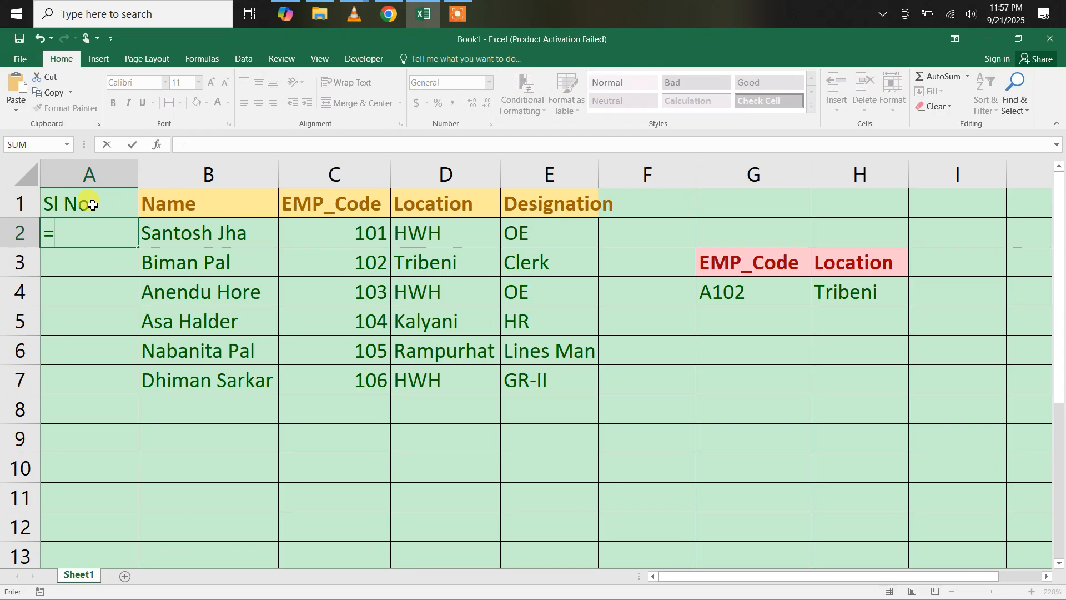
type("if")
key("Tab")
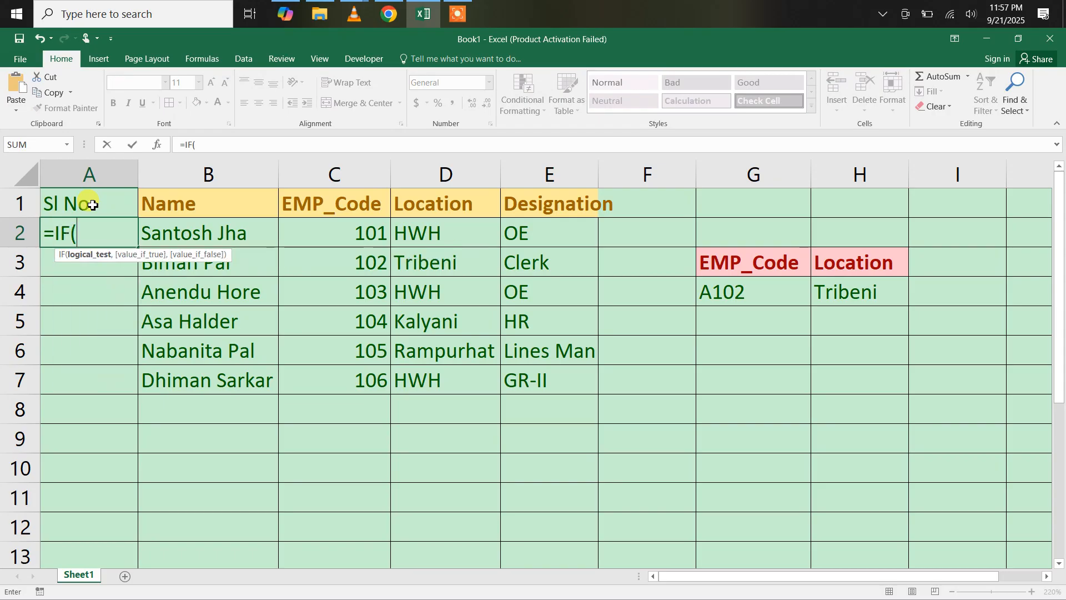
left_click(171, 229)
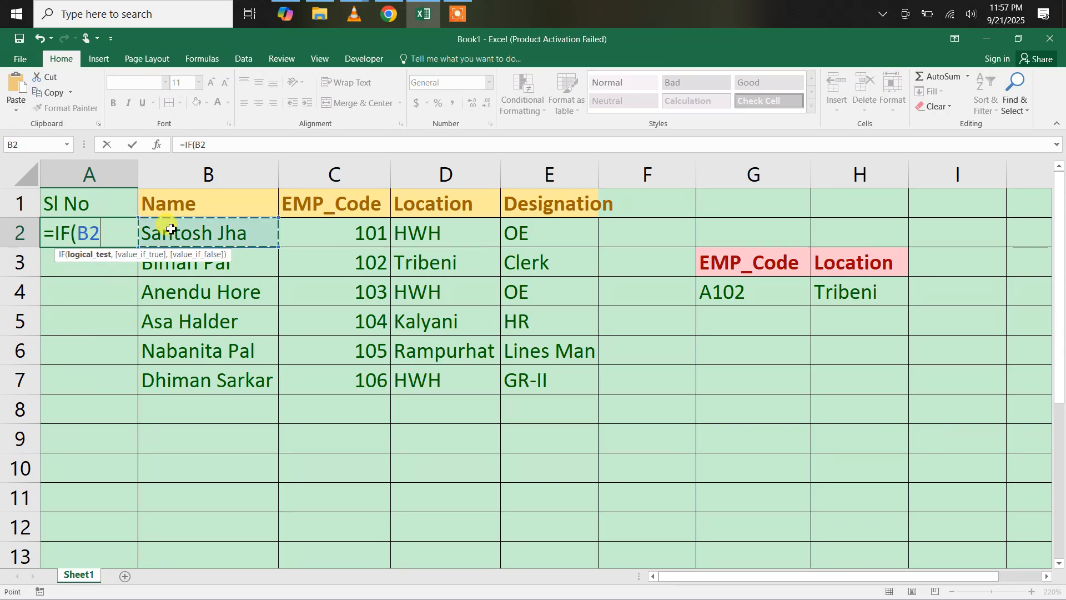
type("=\"\"")
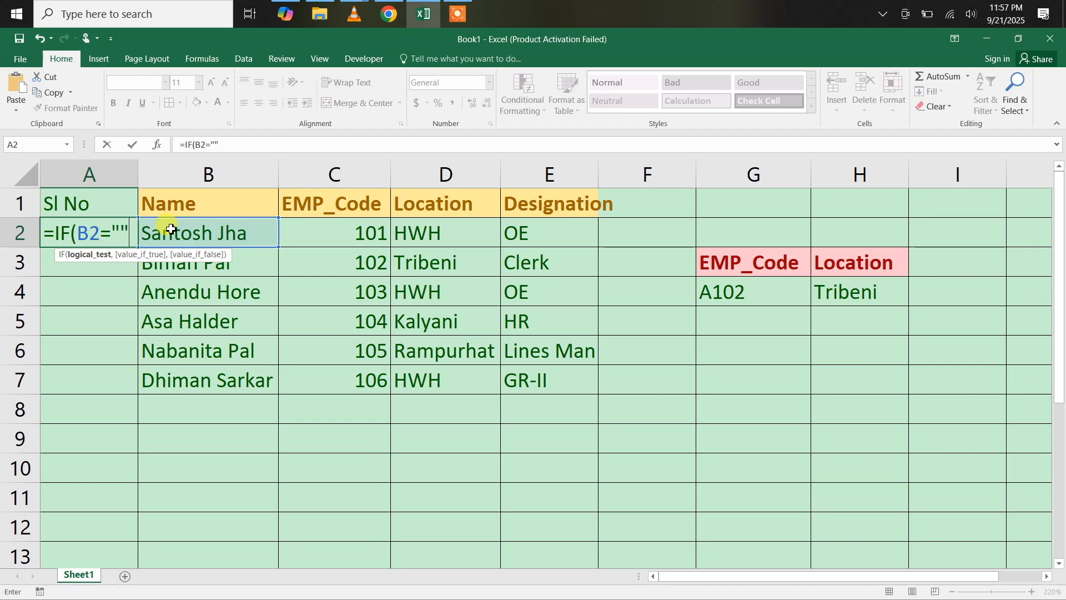
type(",")
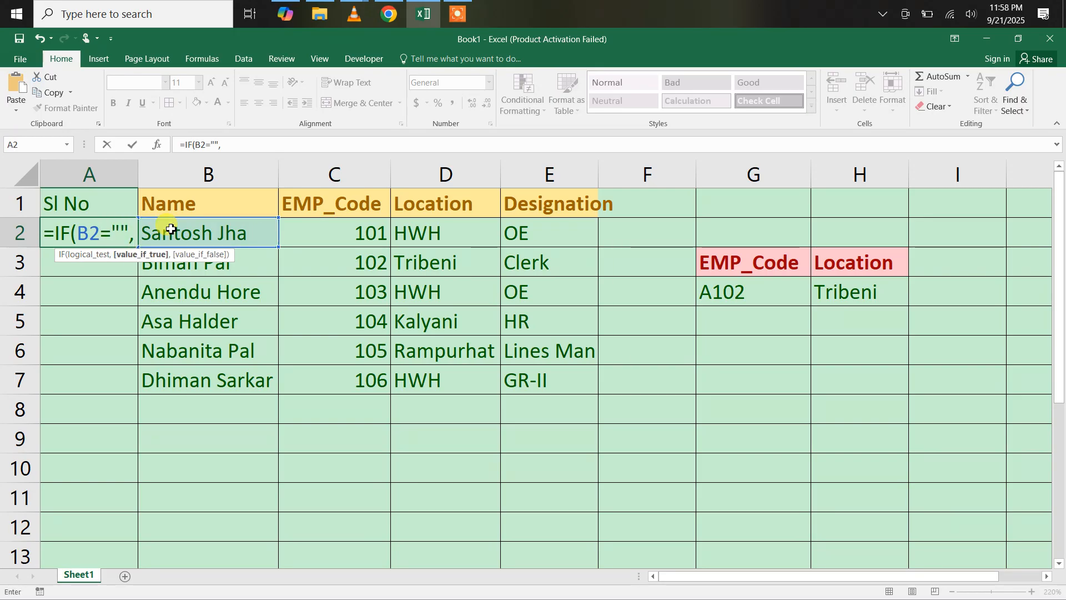
type("\"\"")
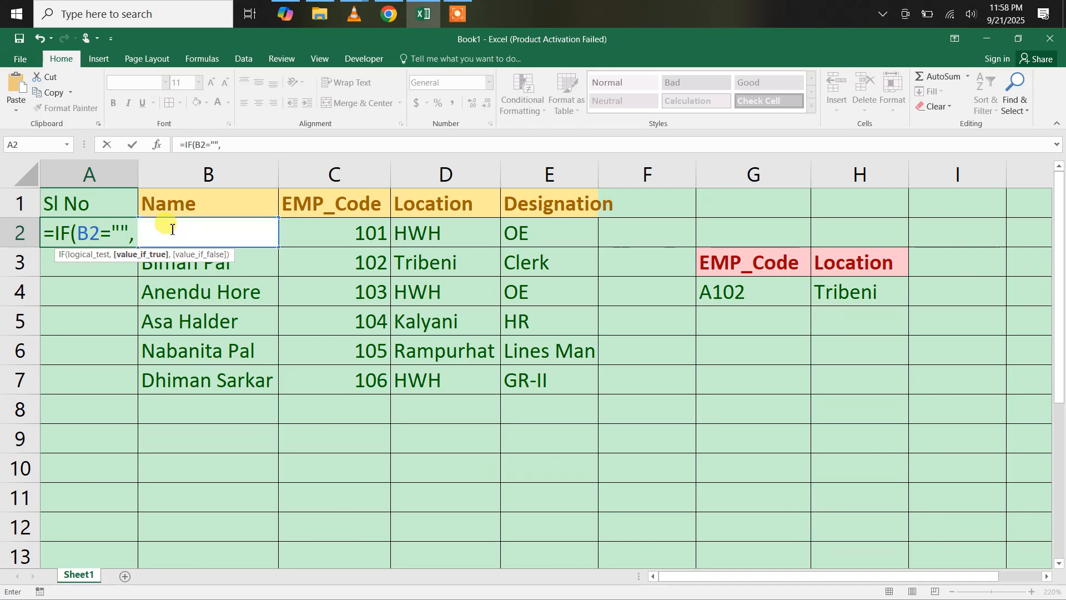
type(",")
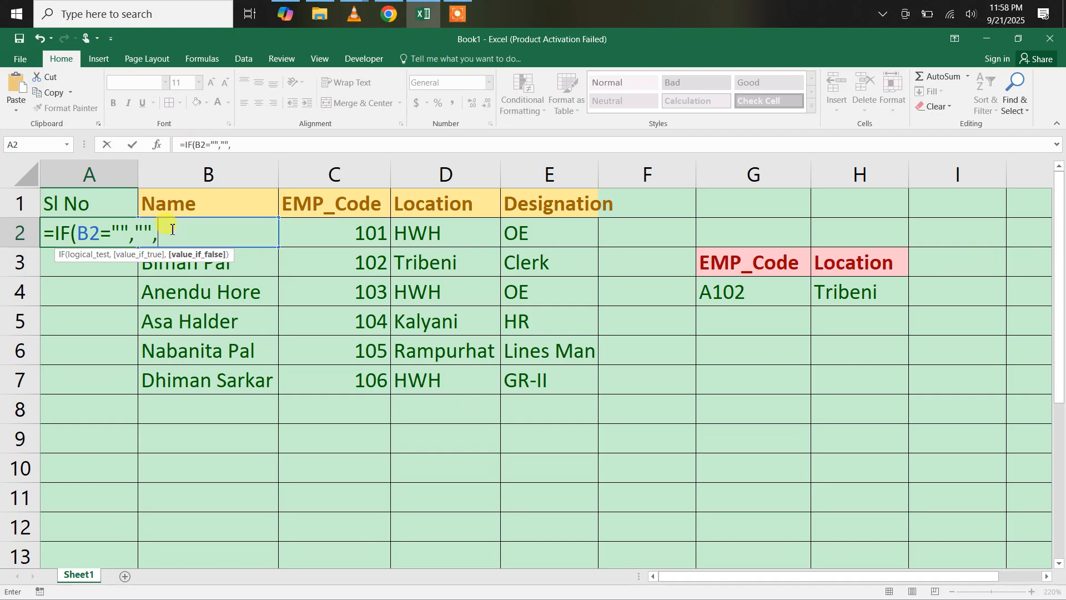
type("row")
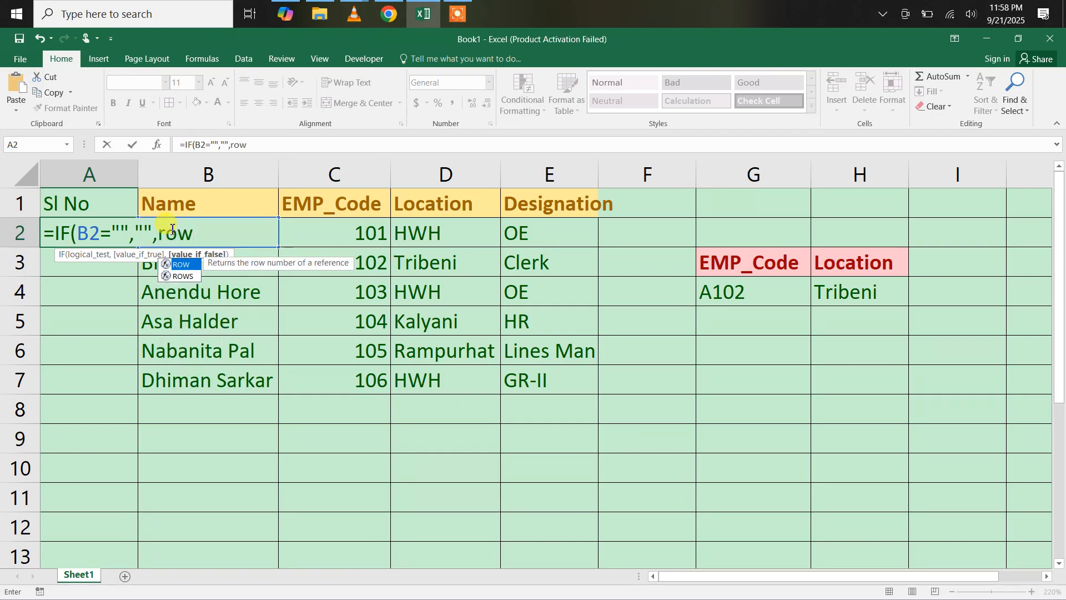
key("Tab")
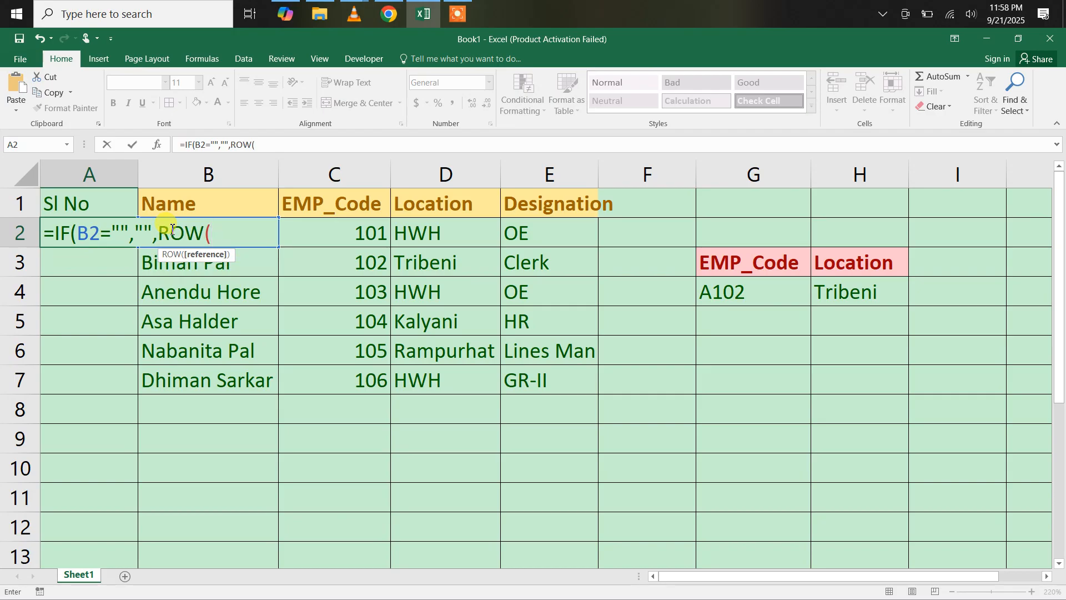
type(")")
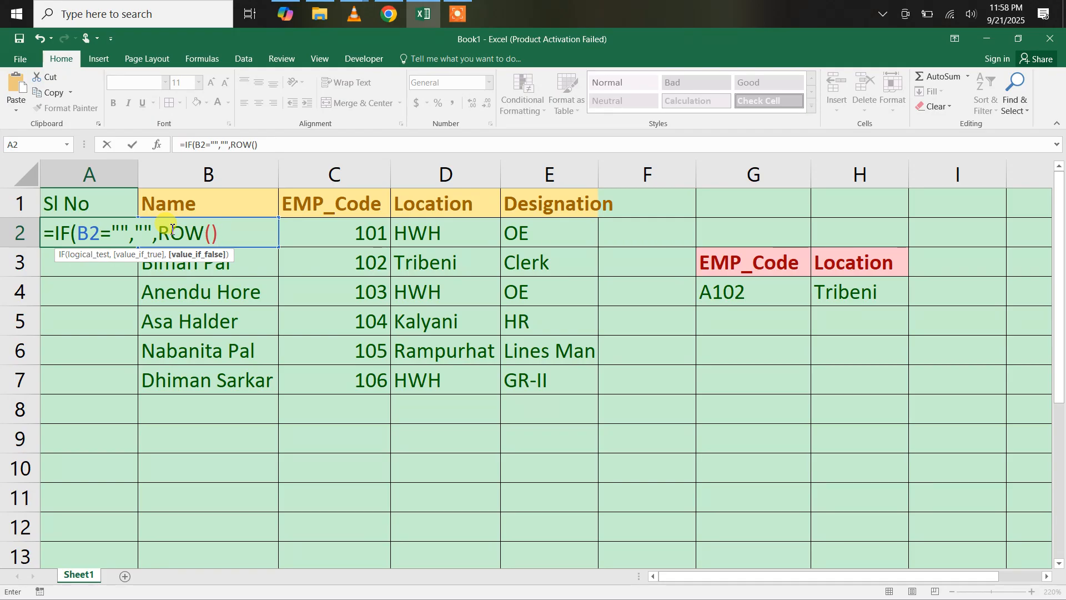
type("1)")
key("Return")
left_click(120, 231)
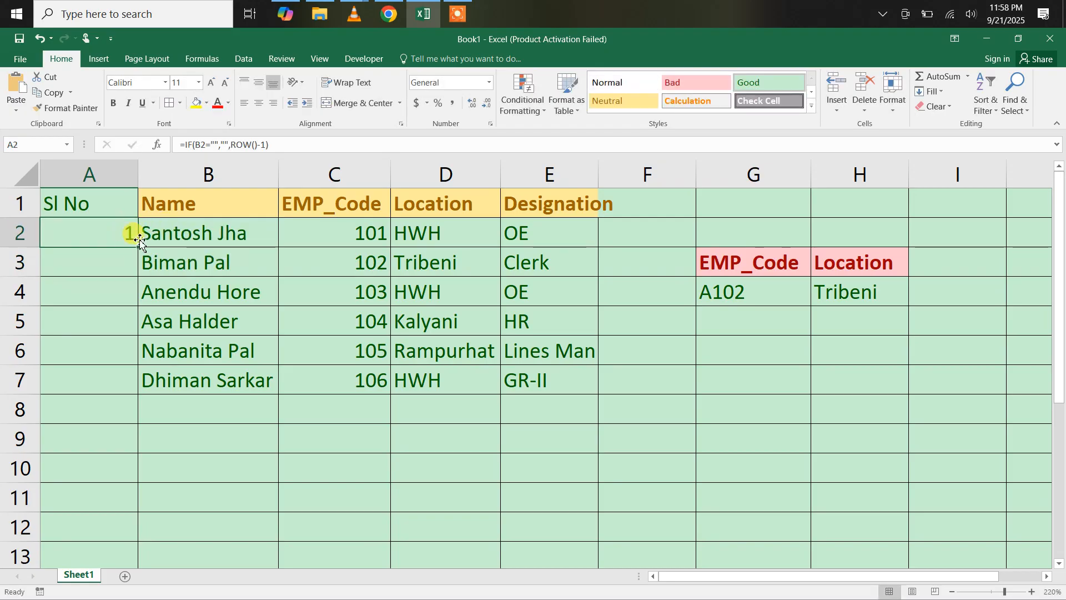
Fill A2's serial formula down to A13, numbering the employees 1 to 6
left_click_drag(140, 248, 127, 568)
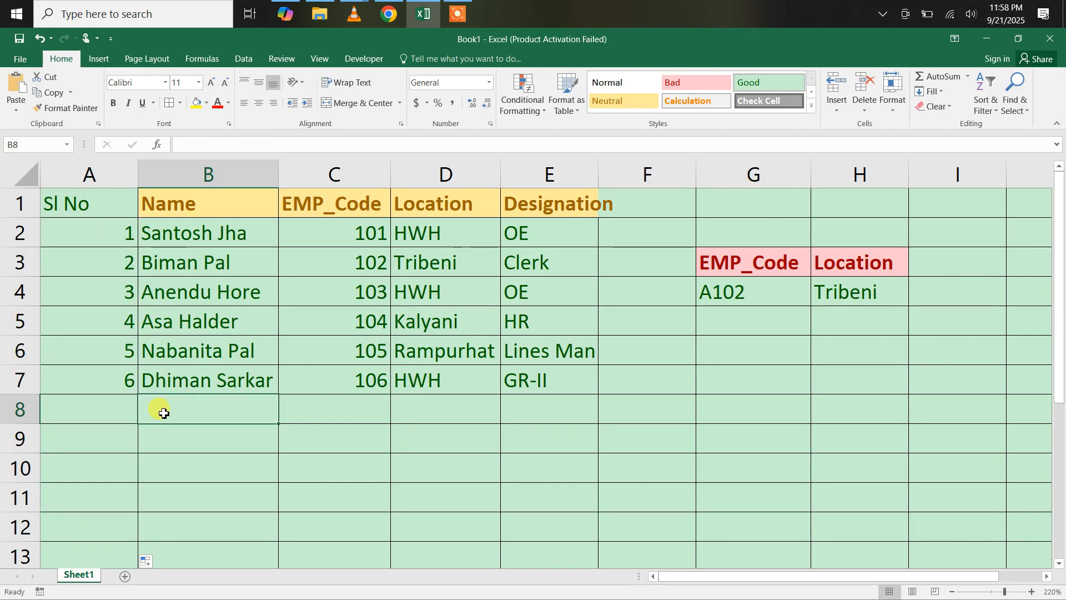
Add a seventh employee's name in B8, which automatically gets Sl No 7
type("Bino")
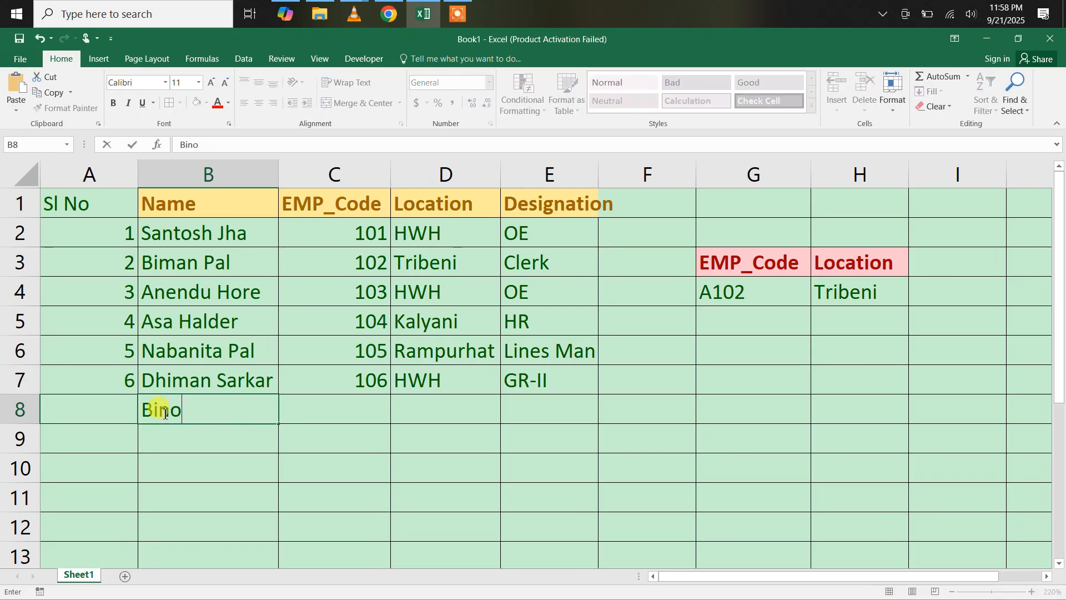
type("d Hajra")
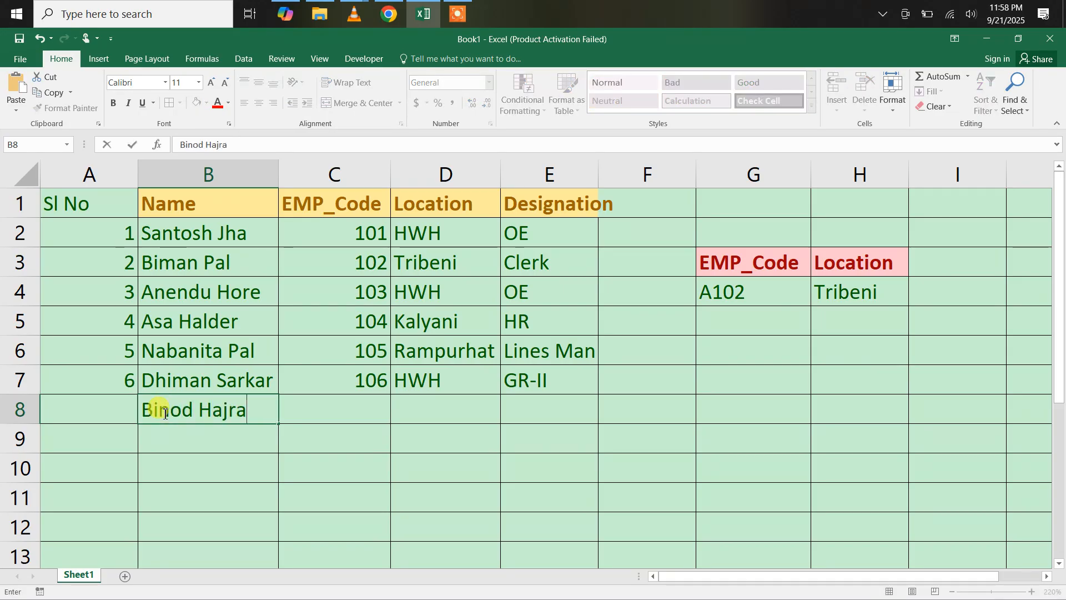
key("Return")
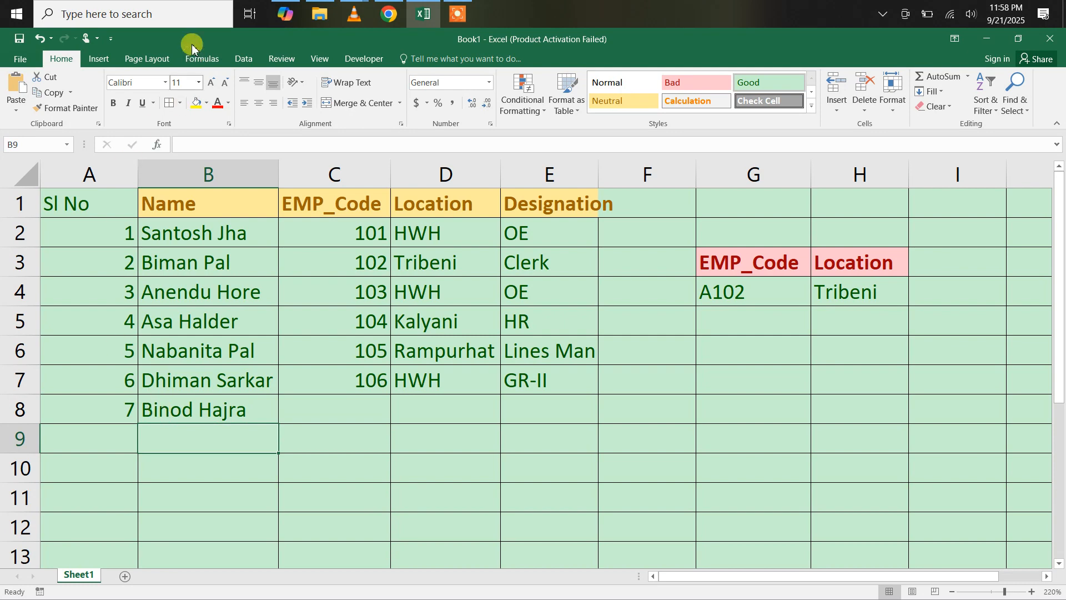
left_click(457, 14)
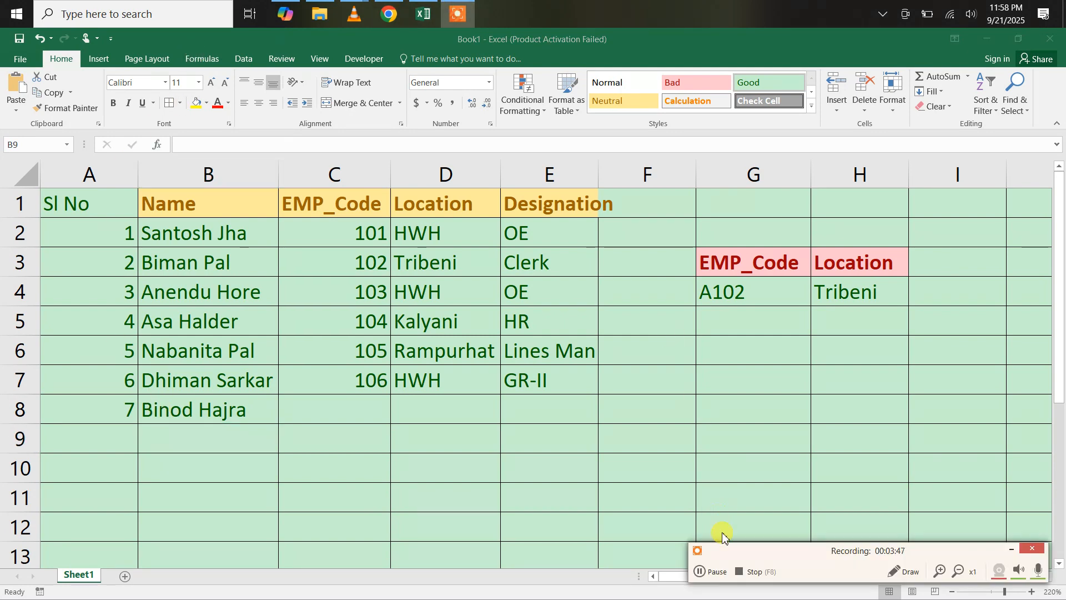